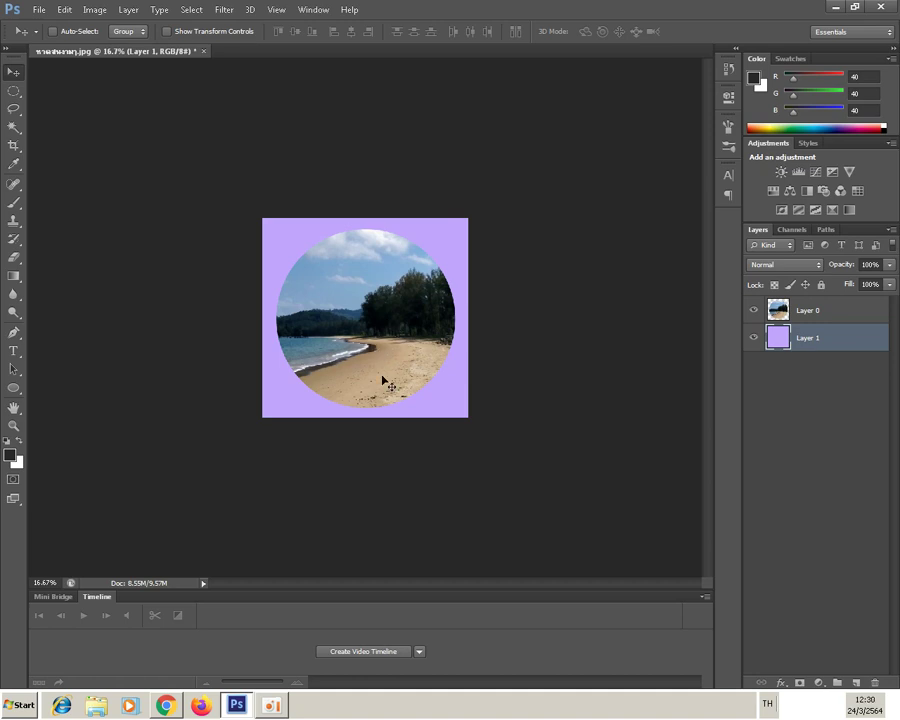
- Open the pine-tree beach photo and unlock its Background into Layer 0
{"action": "left_click", "coordinate": [38, 10]}
{"action": "left_click", "coordinate": [50, 40]}
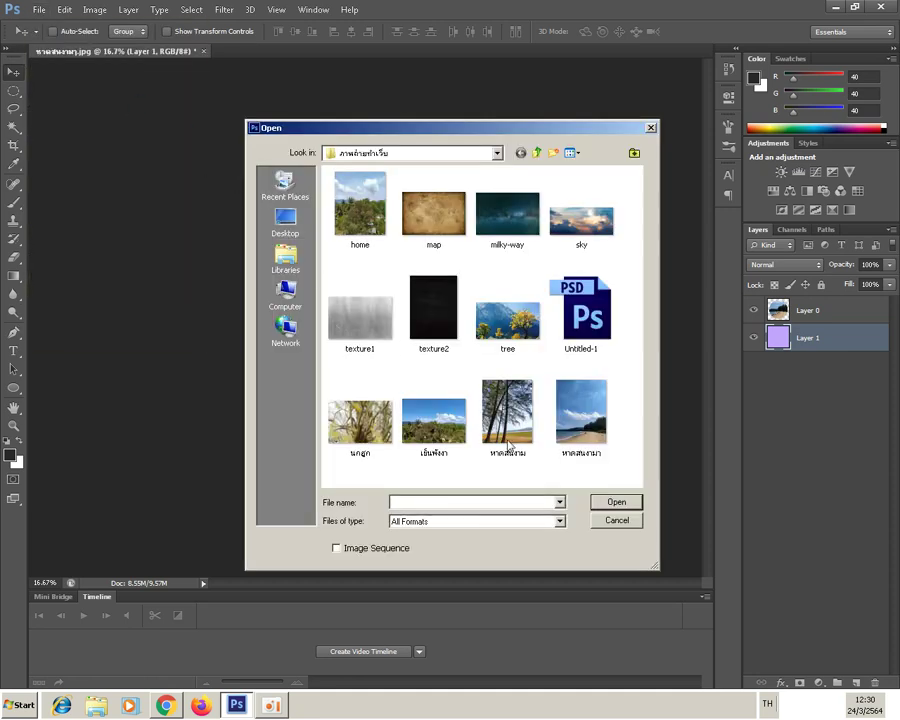
{"action": "left_click", "coordinate": [507, 412]}
{"action": "left_click", "coordinate": [627, 508]}
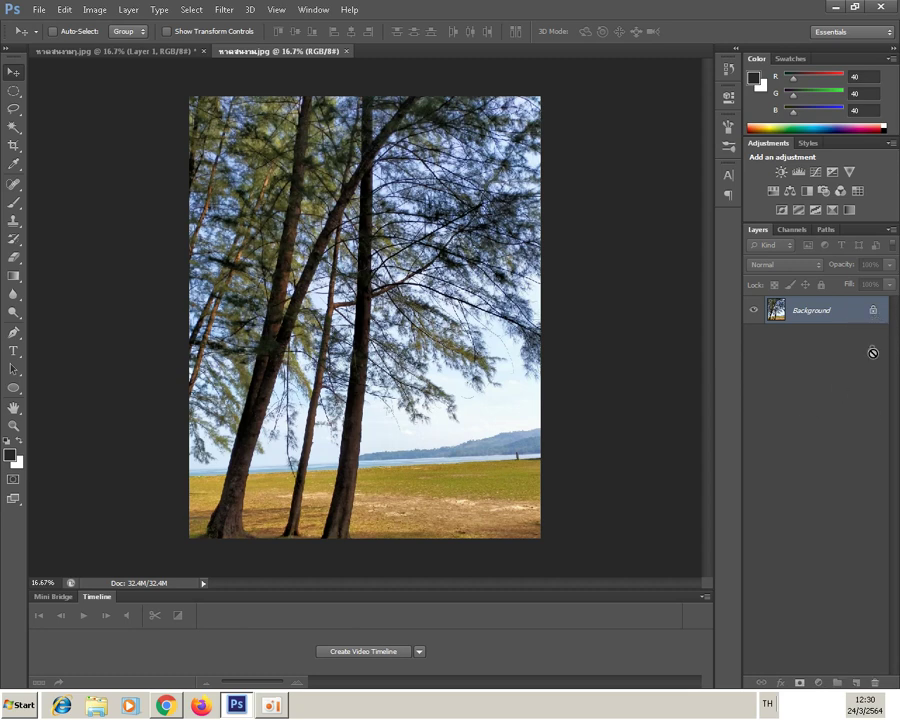
{"action": "left_click_drag", "start_coordinate": [878, 318], "coordinate": [875, 682]}
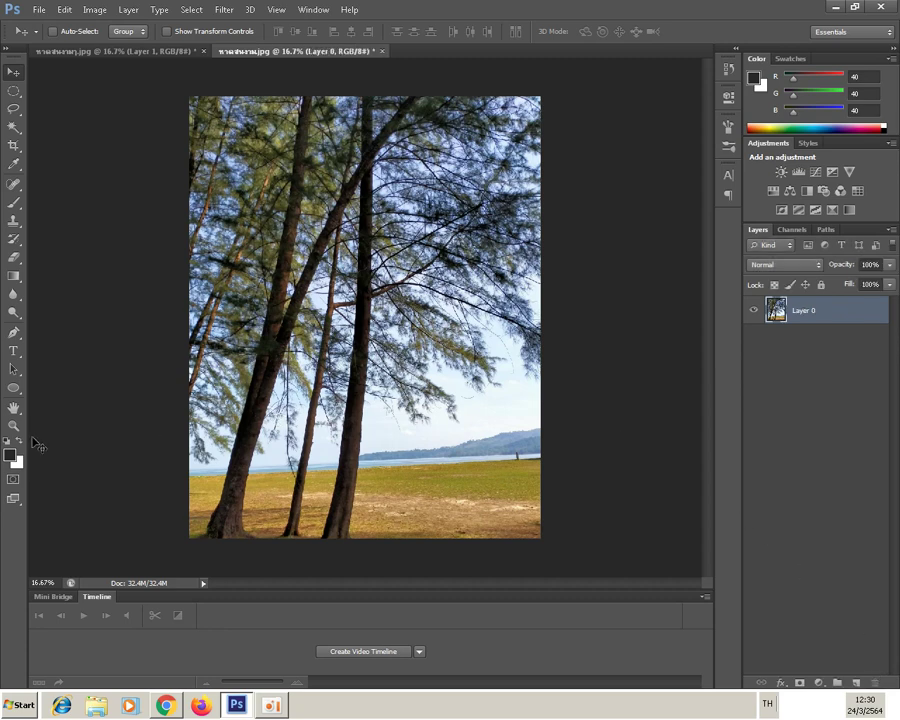
- Draw a roughly 49.74 cm circular path in Ellipse Path mode over the lower-right shore and grass
{"action": "left_click", "coordinate": [13, 388]}
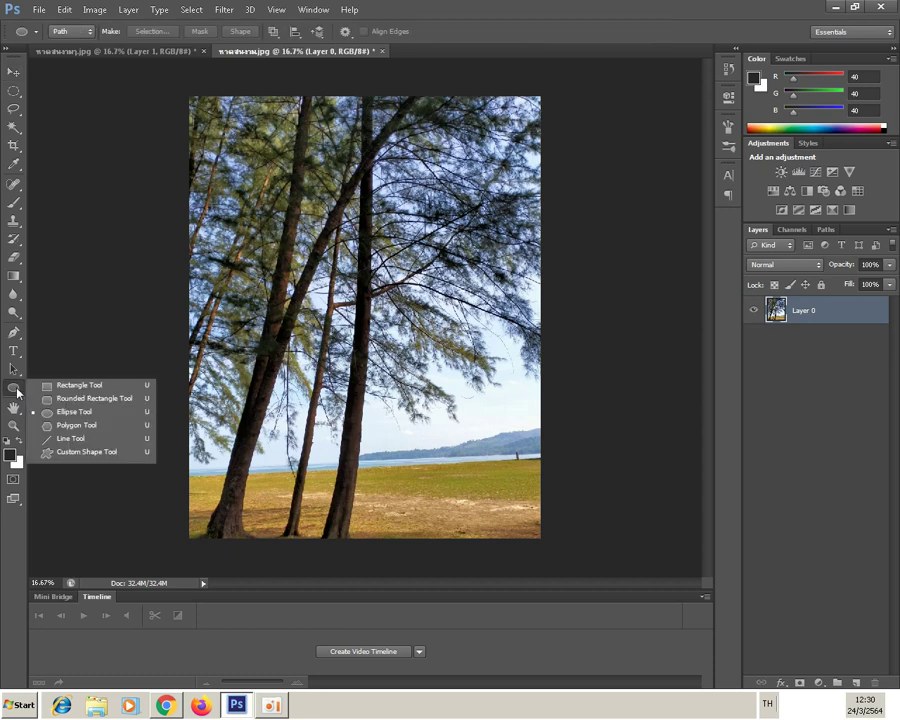
{"action": "left_click", "coordinate": [73, 418]}
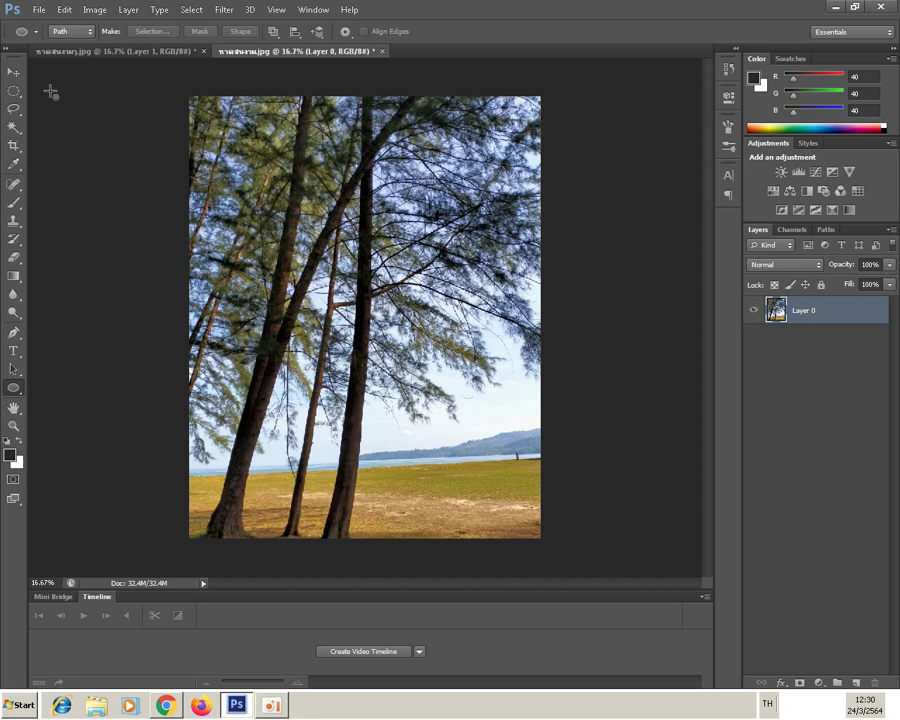
{"action": "left_click", "coordinate": [91, 36]}
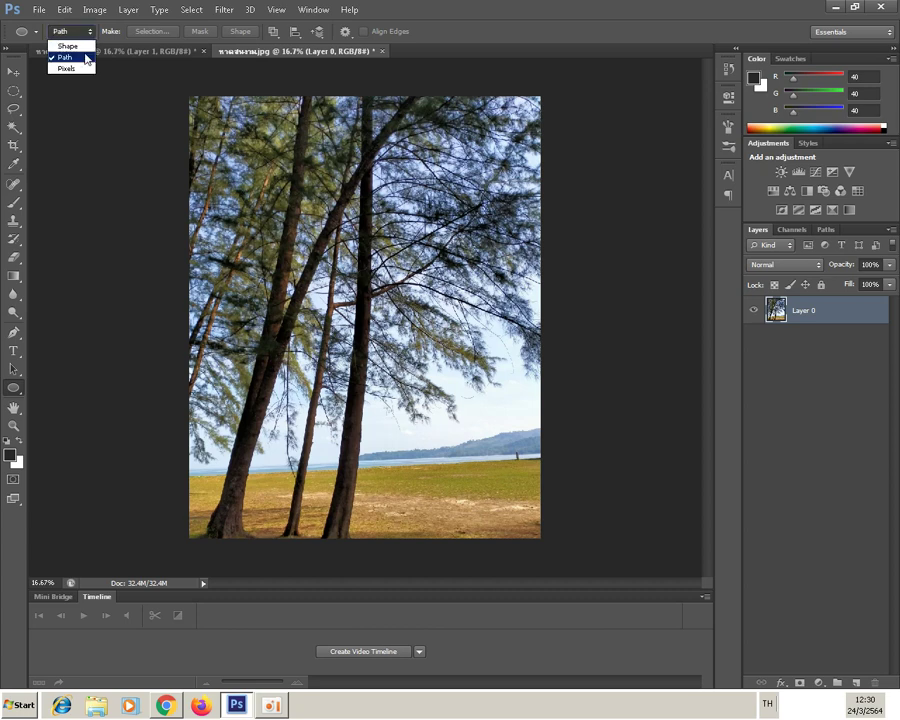
{"action": "left_click", "coordinate": [87, 58]}
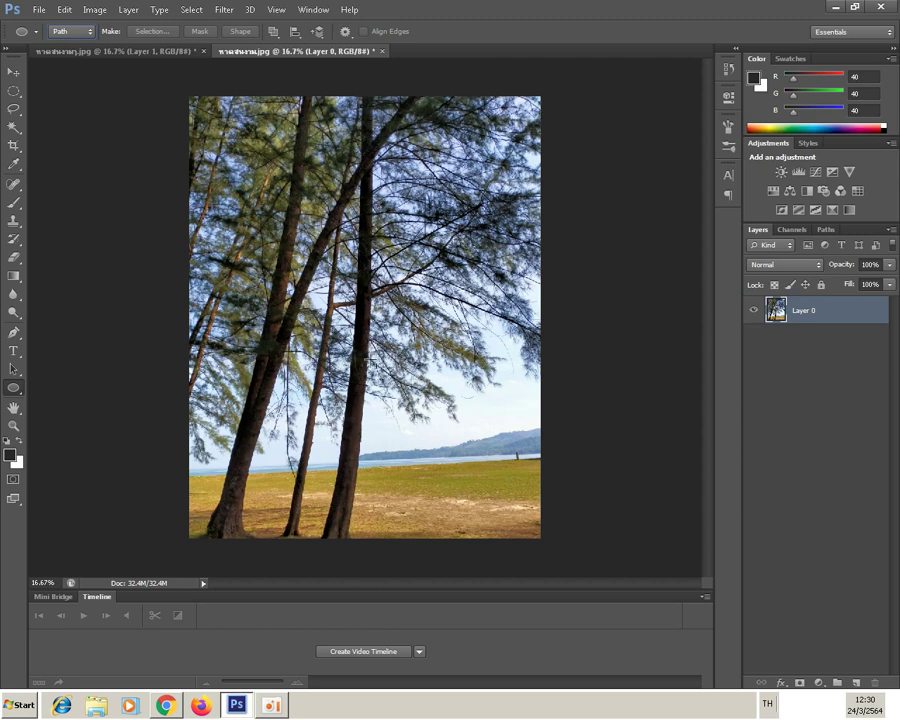
{"action": "left_click_drag", "start_coordinate": [370, 358], "coordinate": [537, 529]}
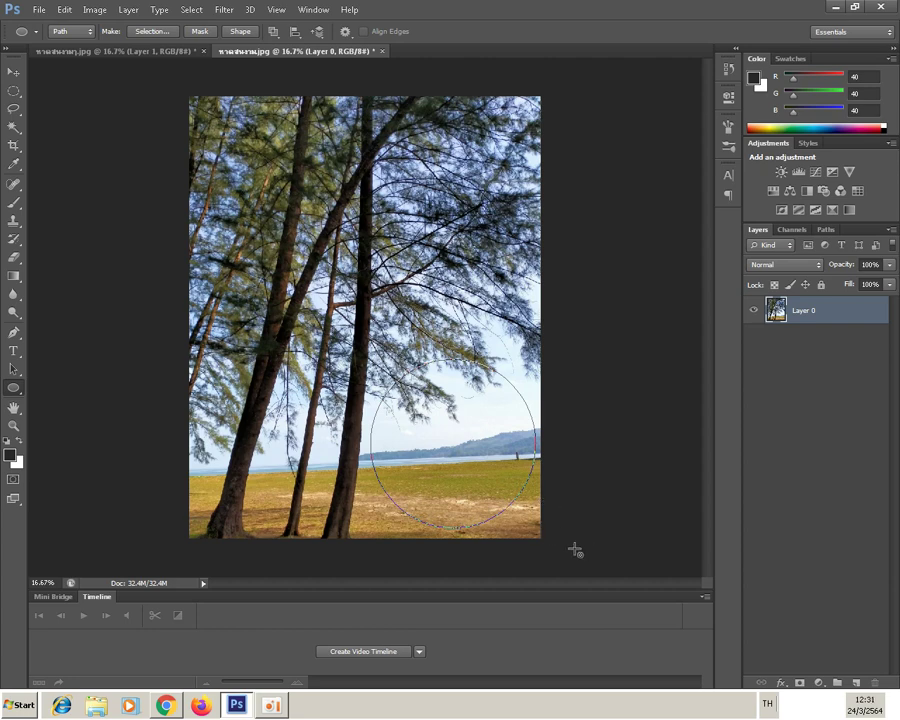
- Make a selection from the circle path with a 0-pixel feather radius
{"action": "right_click", "coordinate": [510, 503]}
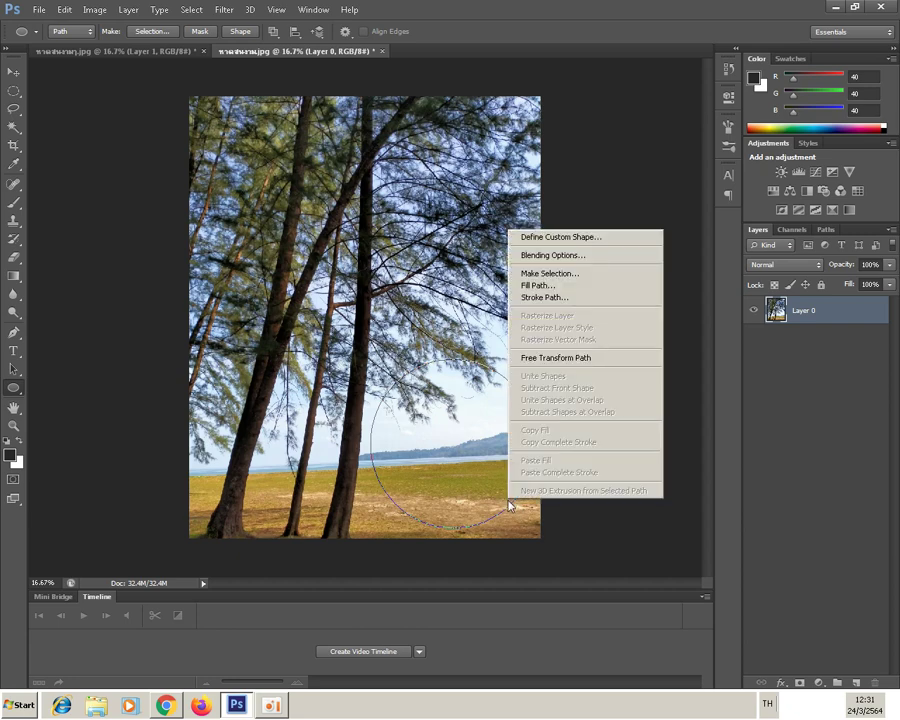
{"action": "left_click", "coordinate": [556, 274]}
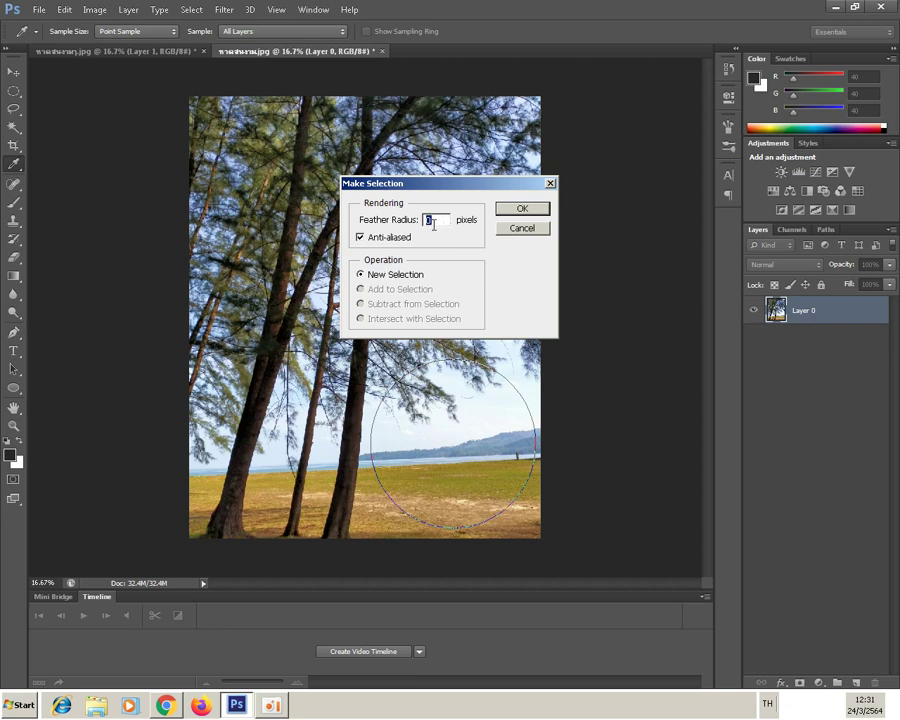
{"action": "left_click", "coordinate": [520, 208]}
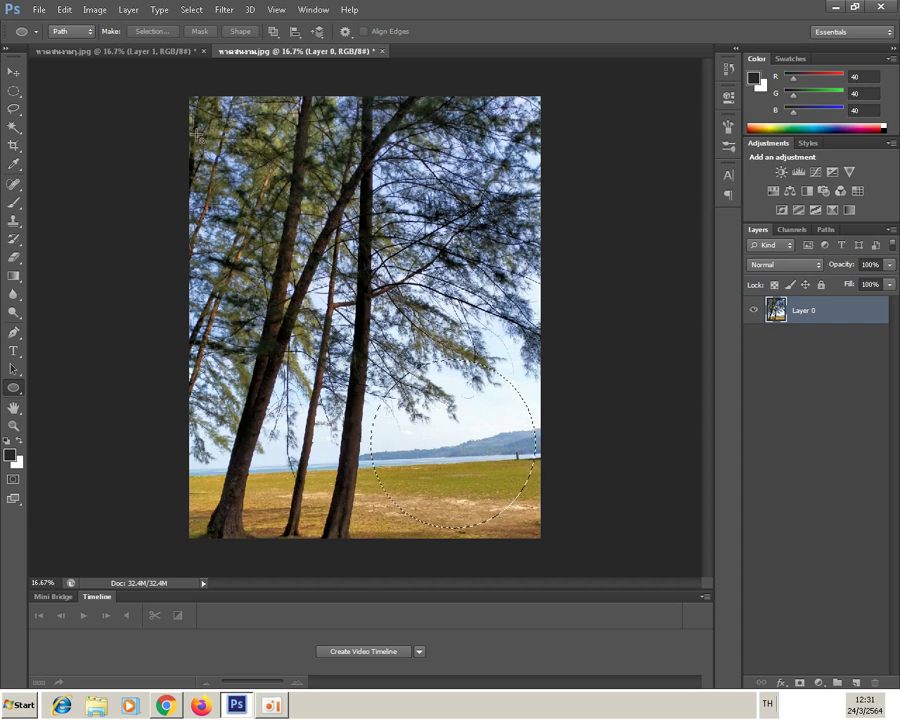
- Invert the selection, clear everything outside the circle, then deselect
{"action": "left_click", "coordinate": [193, 12]}
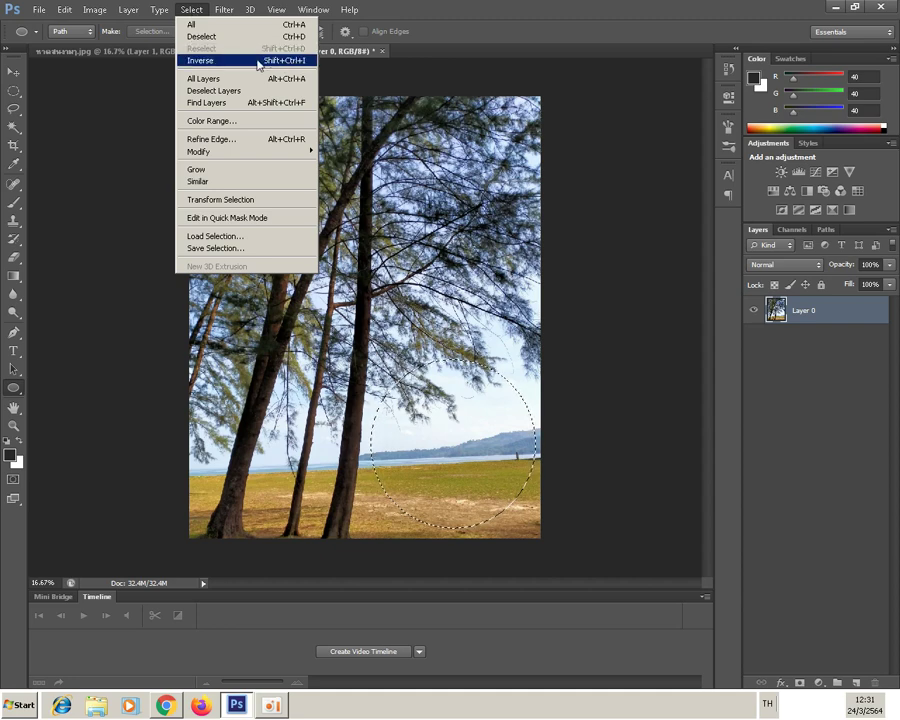
{"action": "left_click", "coordinate": [228, 60]}
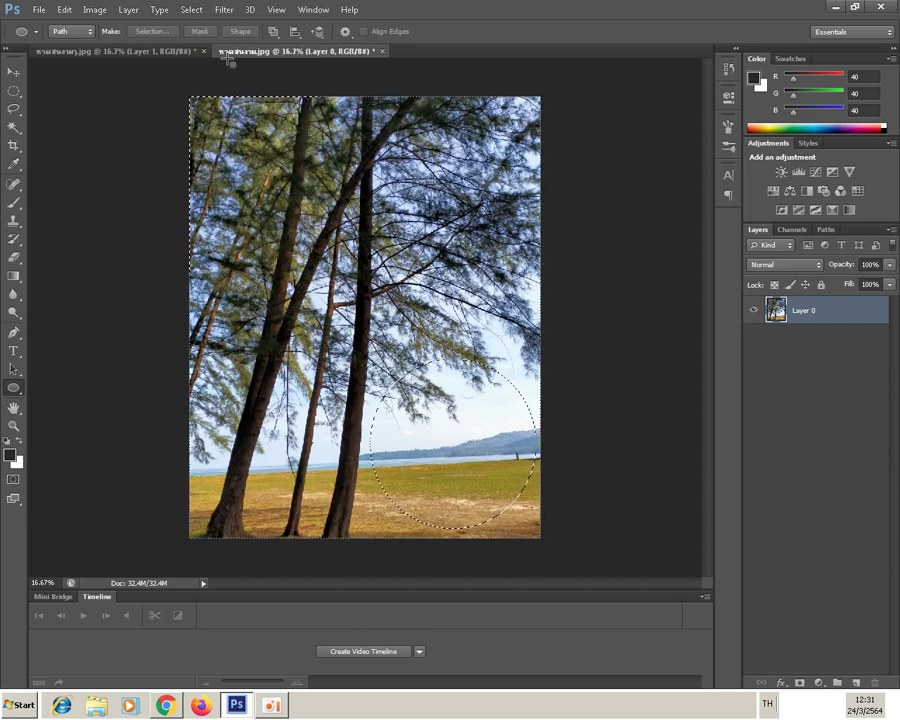
{"action": "left_click", "coordinate": [65, 12]}
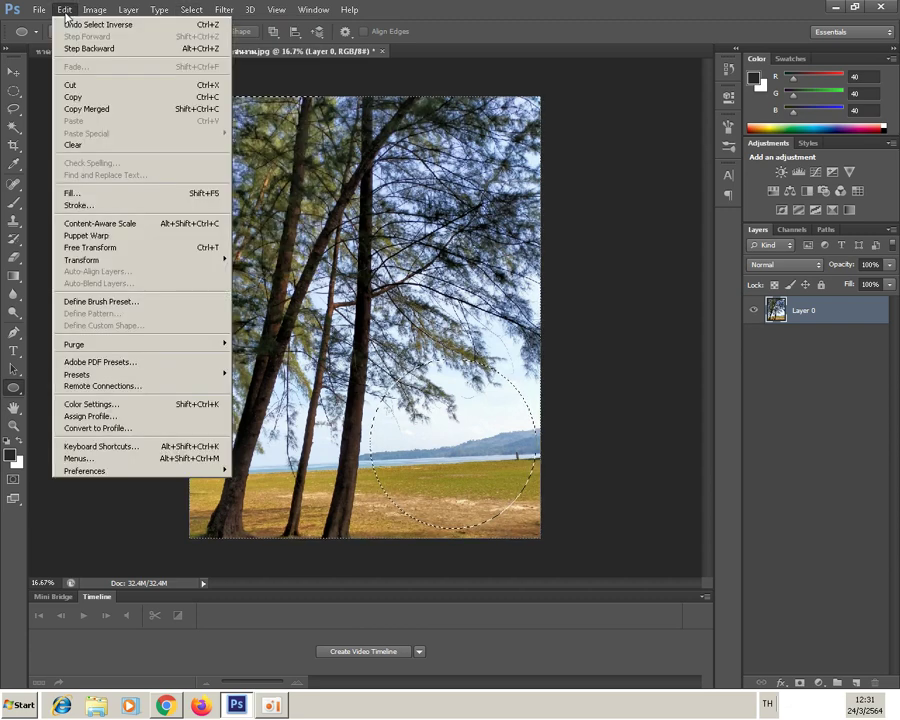
{"action": "left_click", "coordinate": [92, 147]}
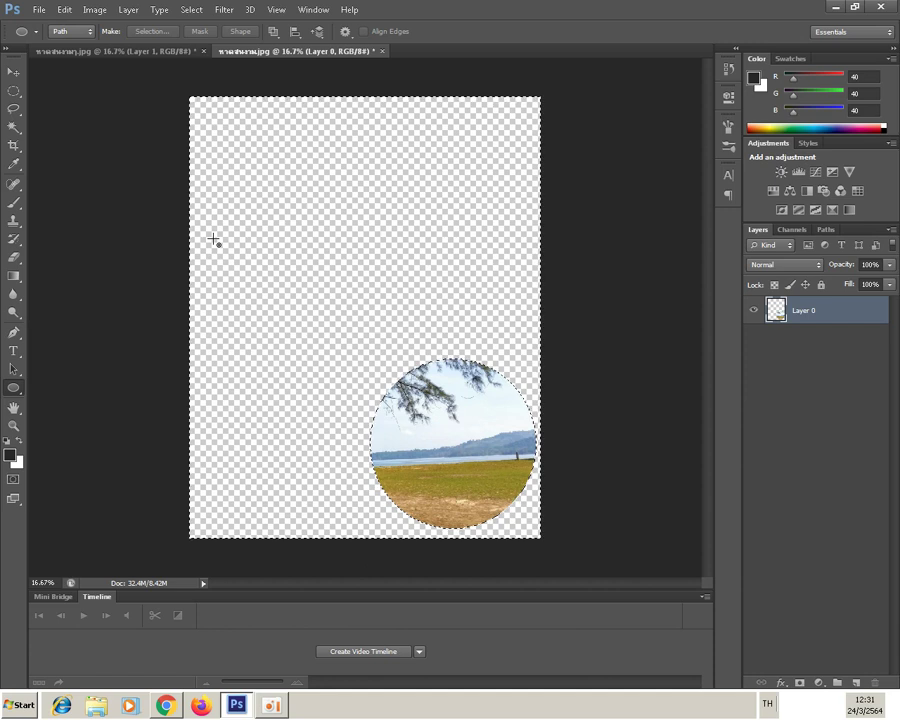
{"action": "left_click", "coordinate": [191, 10]}
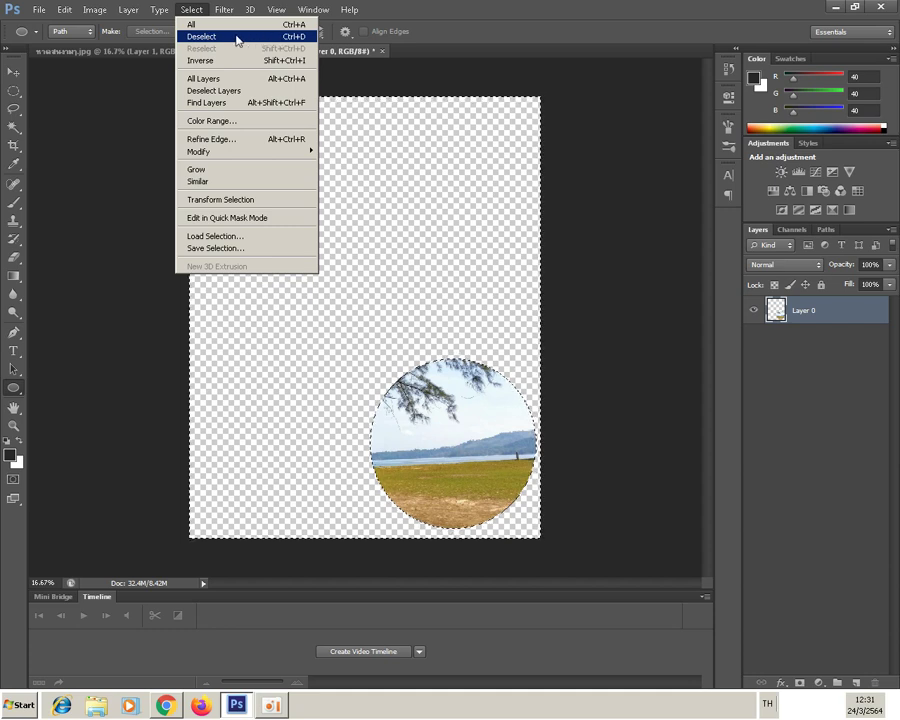
{"action": "left_click", "coordinate": [213, 39]}
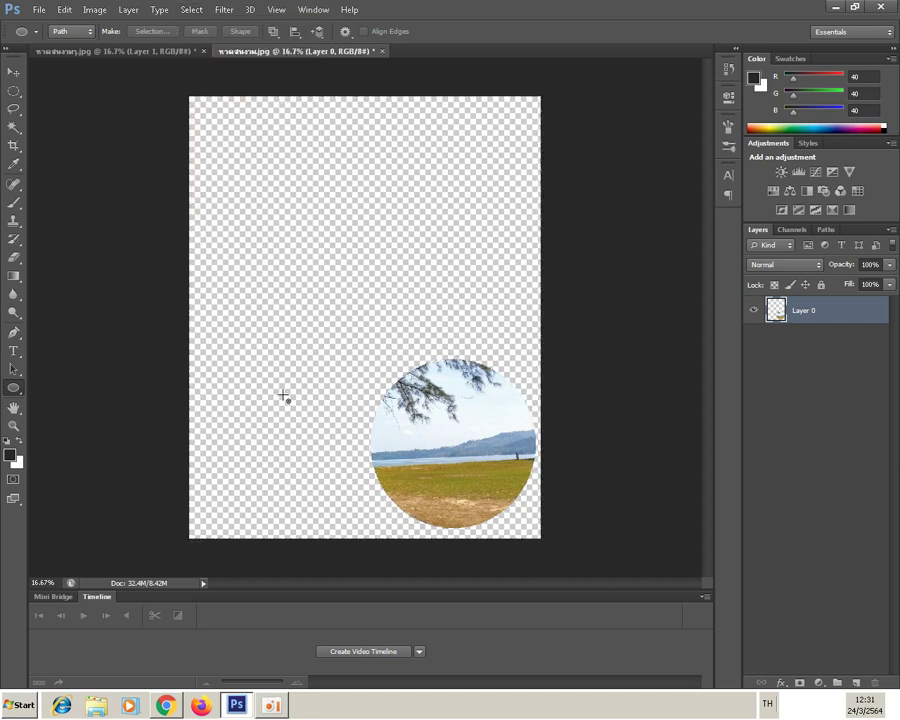
- Crop the canvas in from the top and left edges to hug the circular image
{"action": "left_click", "coordinate": [15, 147]}
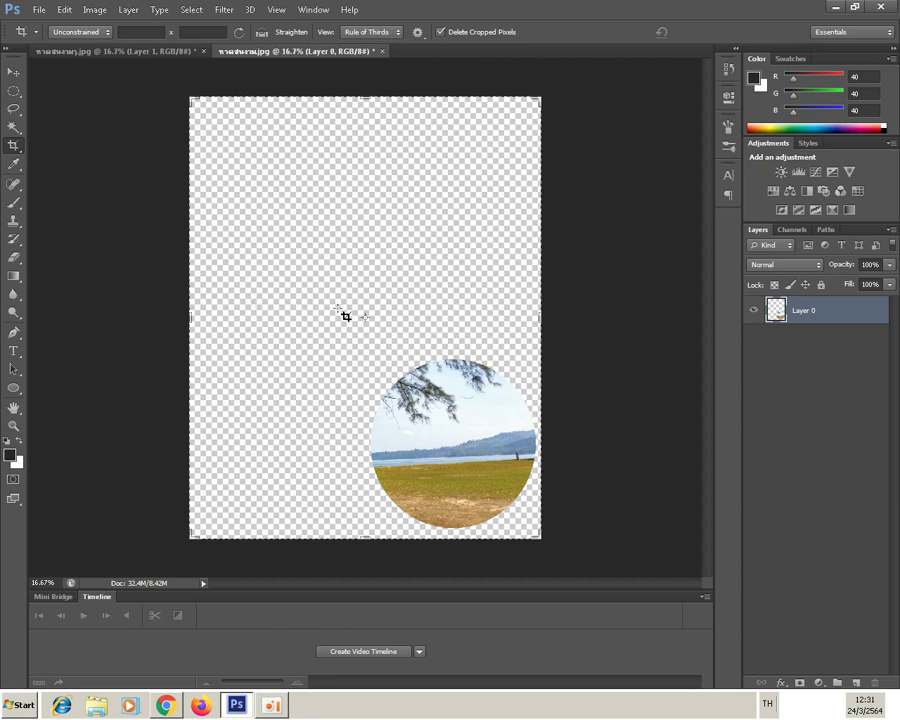
{"action": "left_click_drag", "start_coordinate": [363, 97], "coordinate": [367, 226]}
{"action": "key", "text": "Return"}
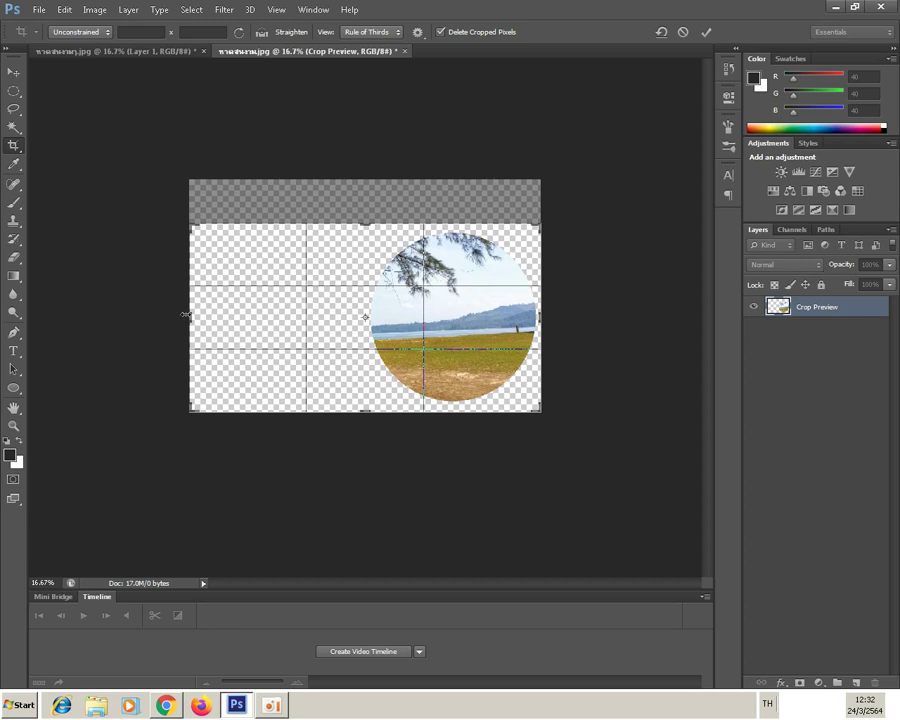
{"action": "mouse_move", "coordinate": [182, 314]}
{"action": "left_mouse_down"}
{"action": "mouse_move", "coordinate": [236, 322]}
{"action": "mouse_move", "coordinate": [266, 314]}
{"action": "mouse_move", "coordinate": [276, 333]}
{"action": "left_mouse_up"}
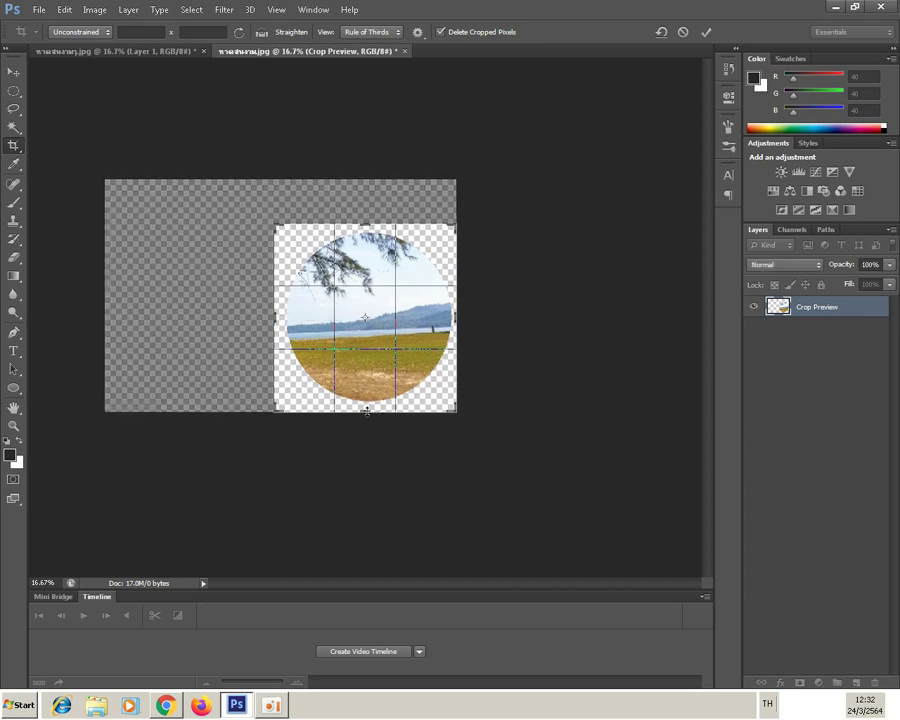
{"action": "left_click", "coordinate": [706, 32]}
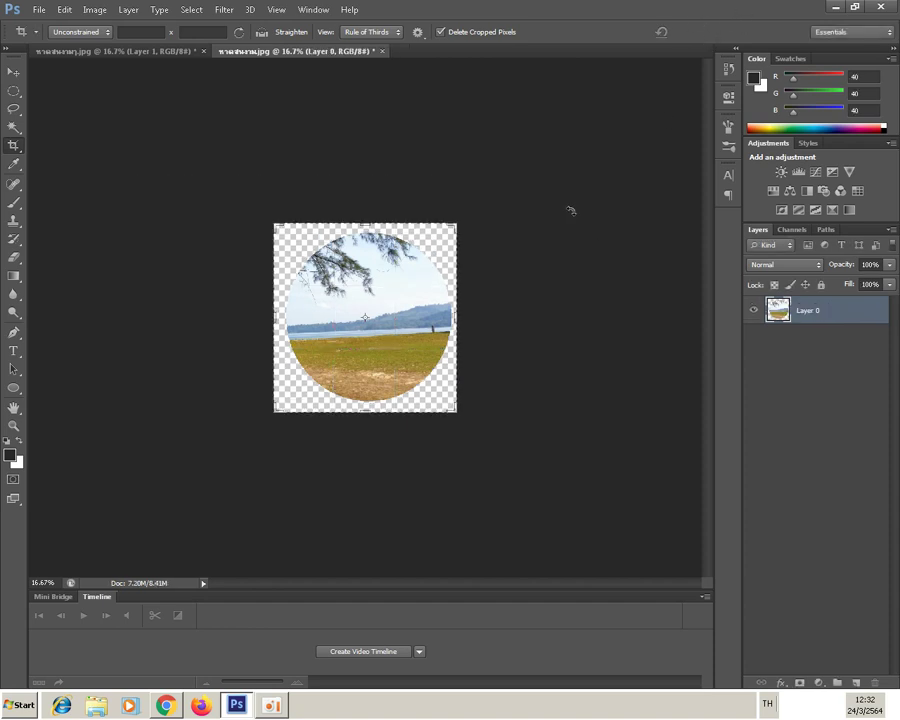
- Revert the crop using the History panel, returning to the pre-crop state
{"action": "left_click", "coordinate": [17, 74]}
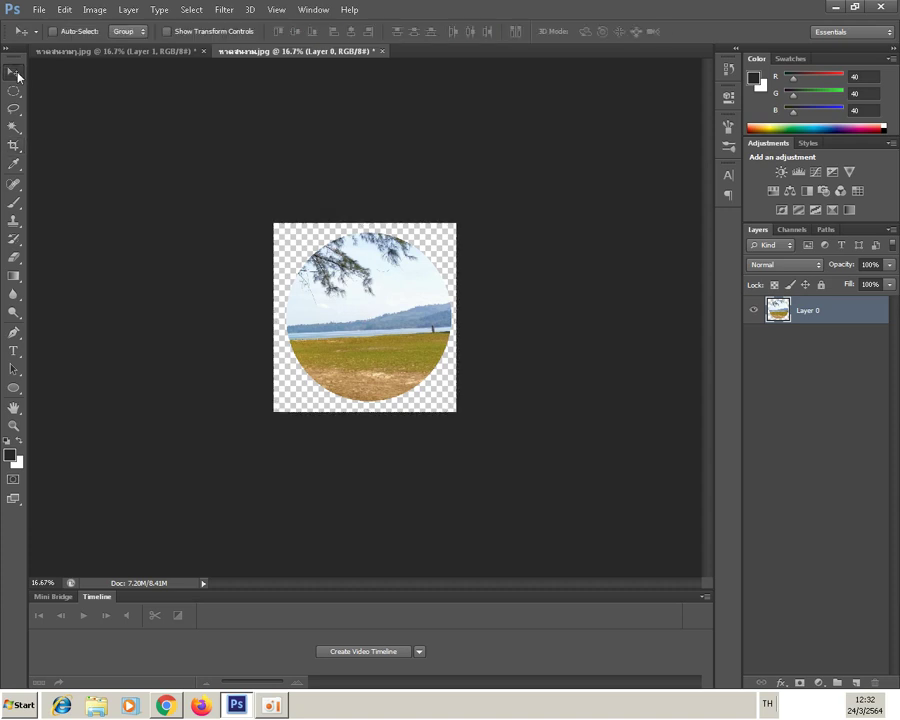
{"action": "left_click", "coordinate": [731, 72]}
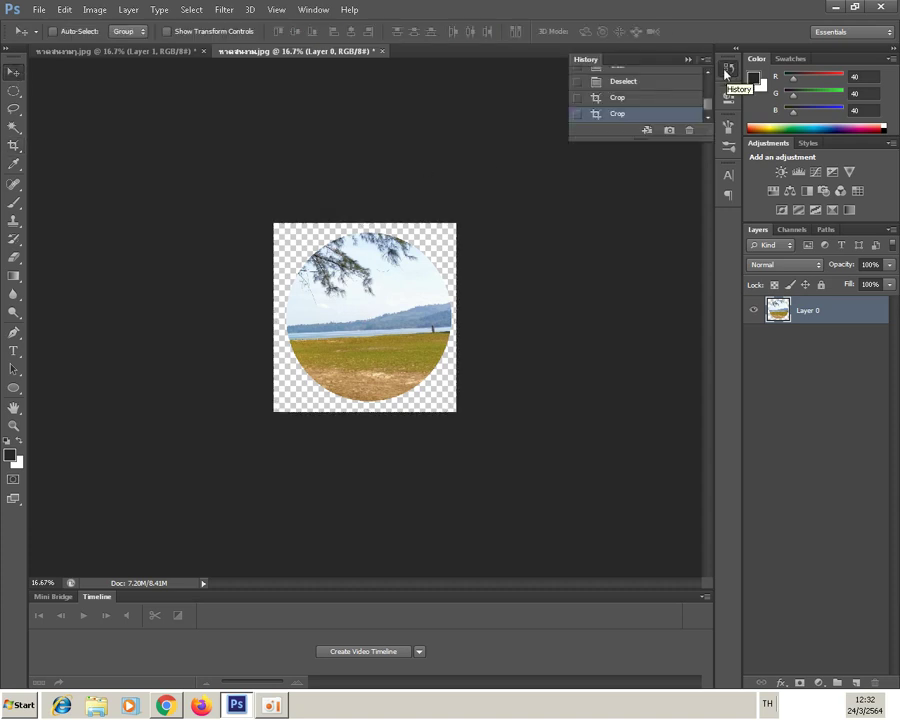
{"action": "left_click", "coordinate": [644, 86]}
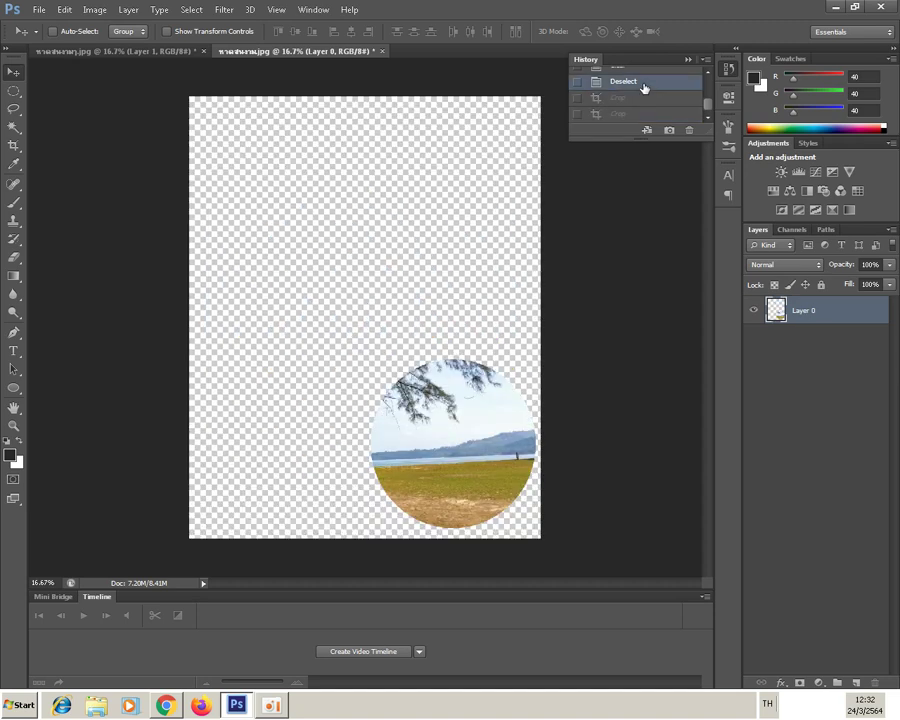
{"action": "left_click", "coordinate": [688, 60]}
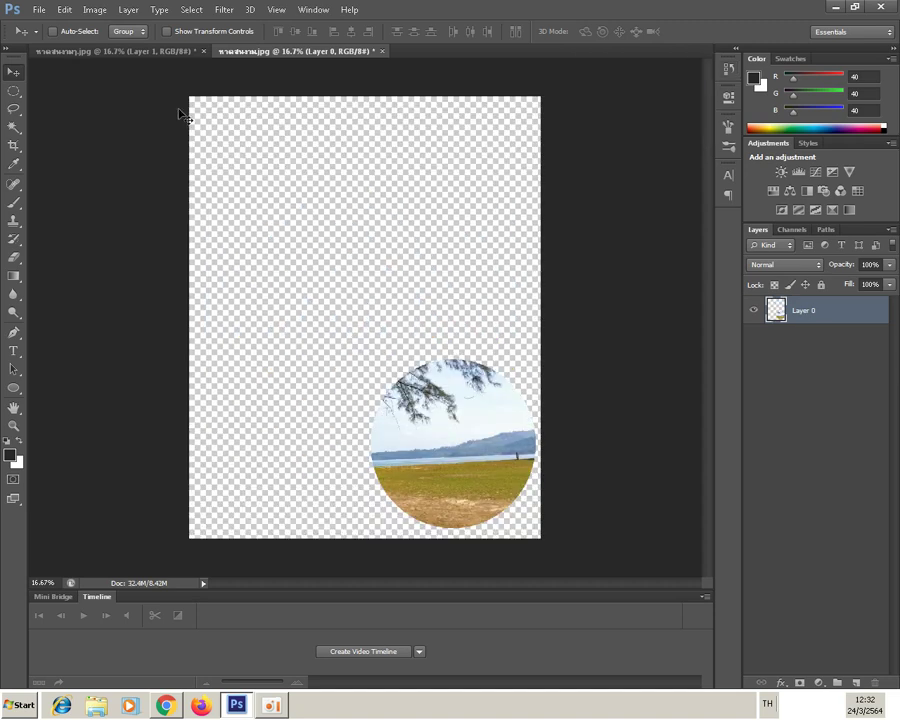
- Trim the canvas based on transparent pixels on all sides
{"action": "left_click", "coordinate": [64, 10]}
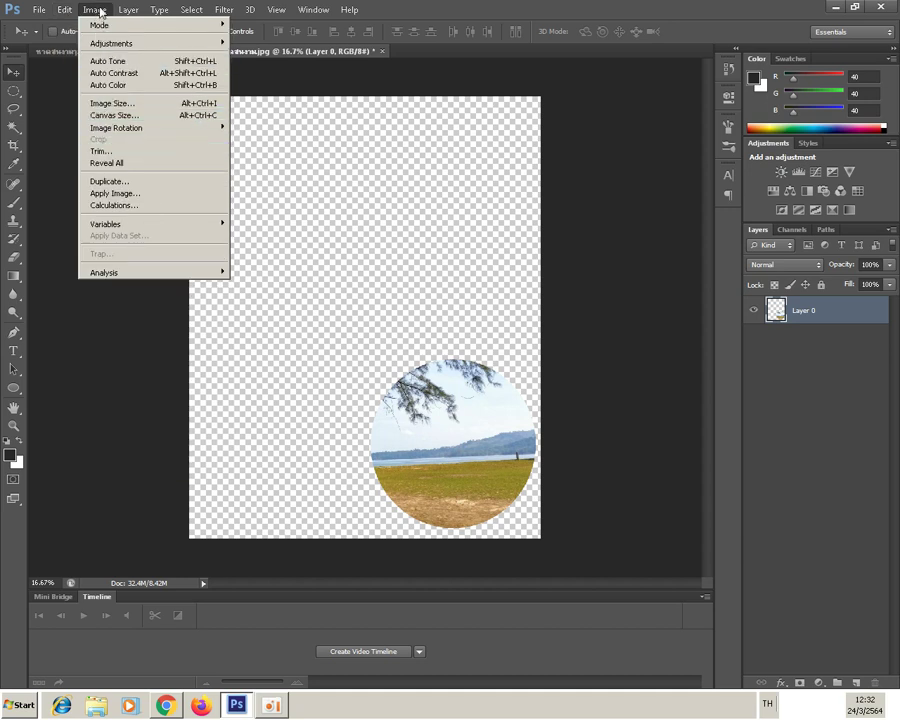
{"action": "left_click", "coordinate": [100, 151]}
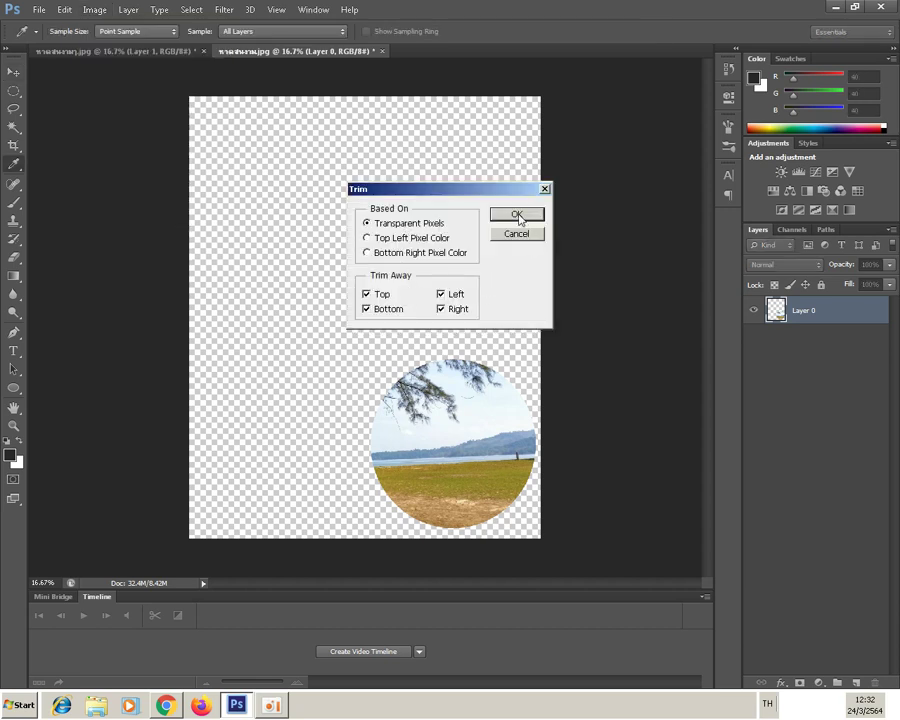
{"action": "left_click", "coordinate": [518, 215]}
{"action": "key", "text": "v"}
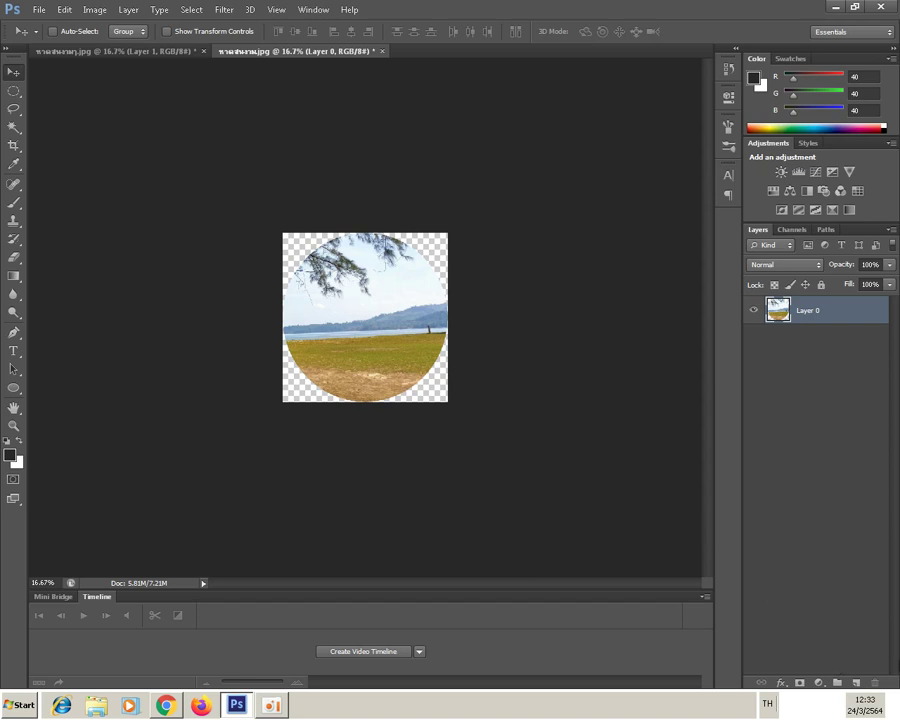
- Create empty Layer 1 and move it below Layer 0
{"action": "left_click", "coordinate": [856, 683]}
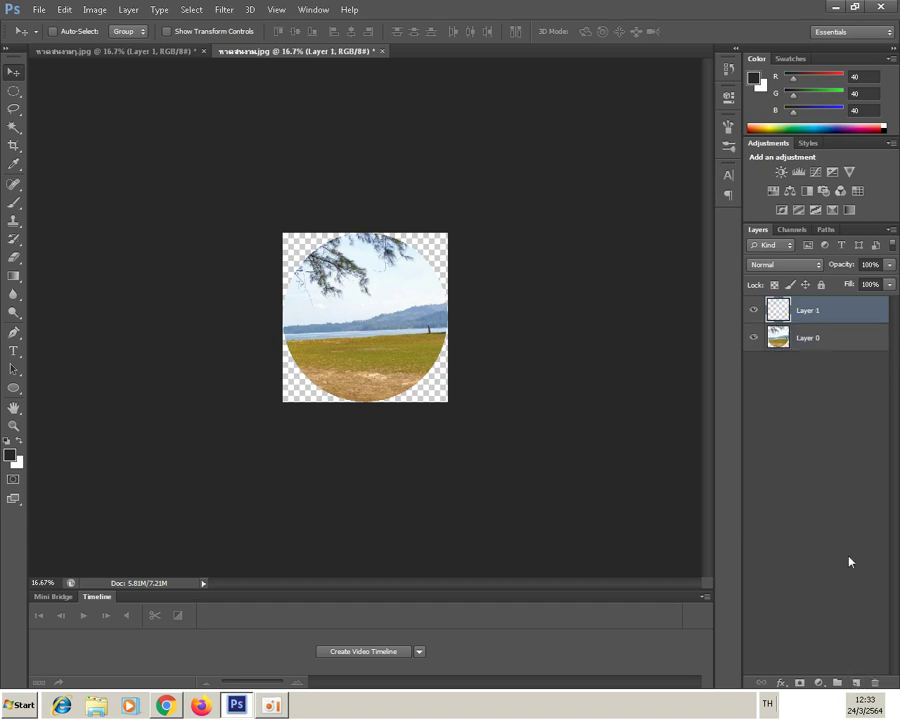
{"action": "left_click_drag", "start_coordinate": [832, 317], "coordinate": [836, 351]}
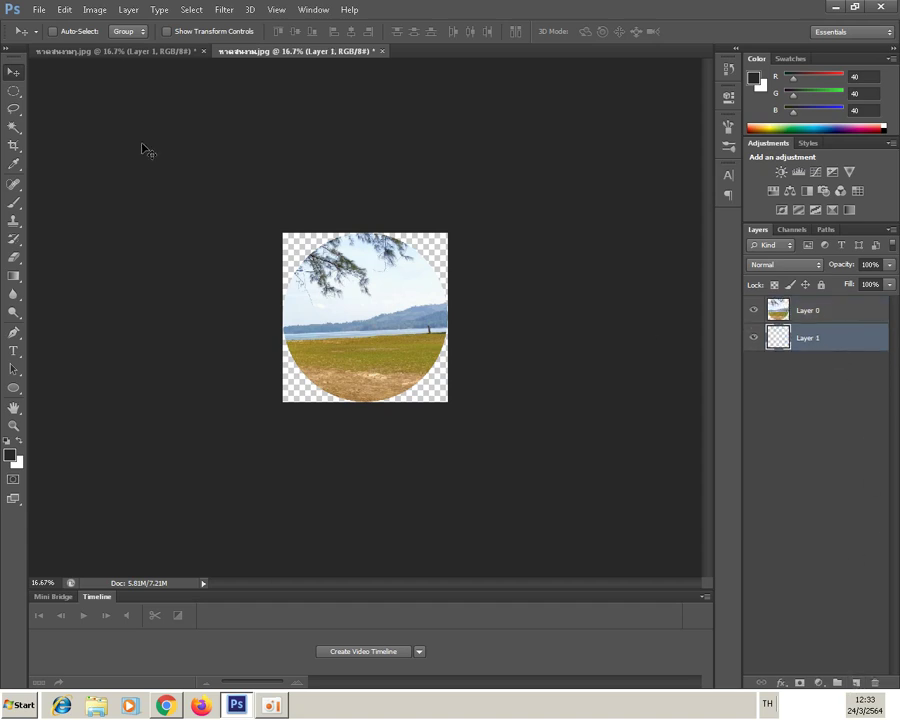
- Fill Layer 1 with the custom lavender colour #c68dfb
{"action": "left_click", "coordinate": [64, 10]}
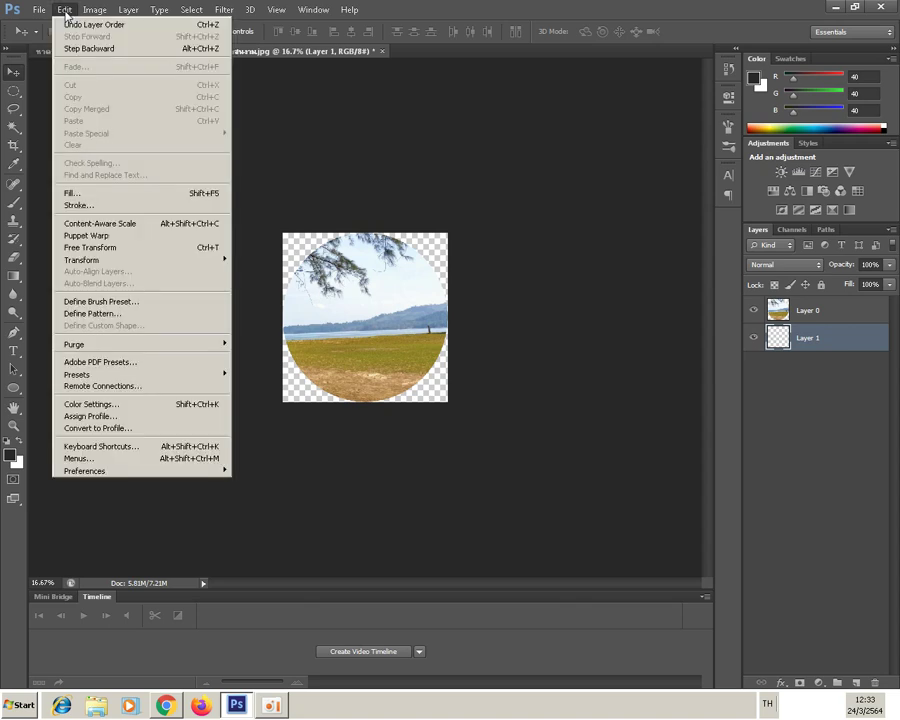
{"action": "left_click", "coordinate": [75, 193]}
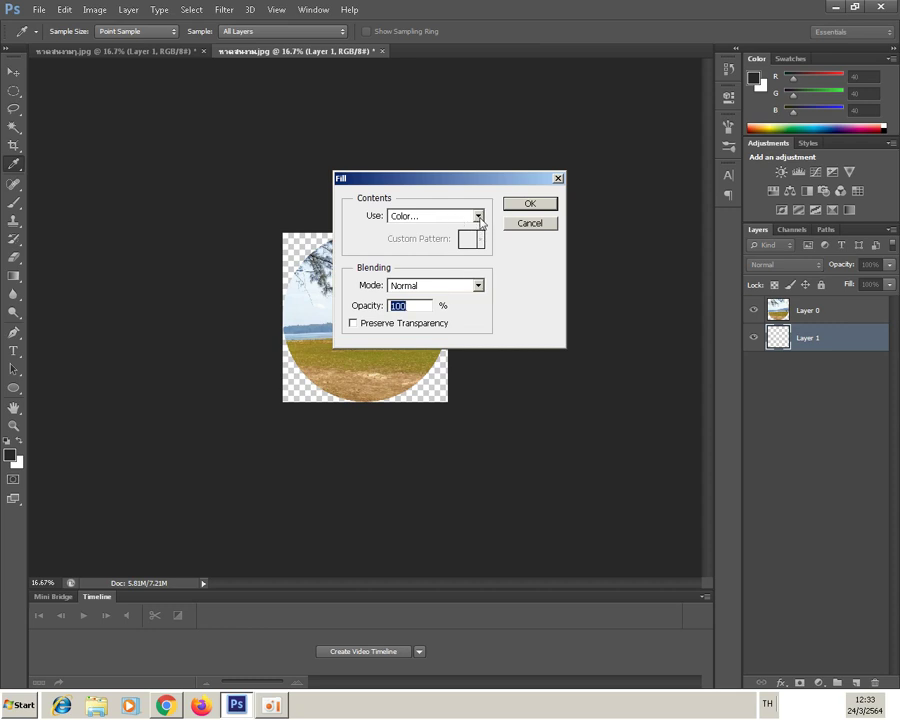
{"action": "left_click", "coordinate": [479, 218]}
{"action": "left_click", "coordinate": [423, 253]}
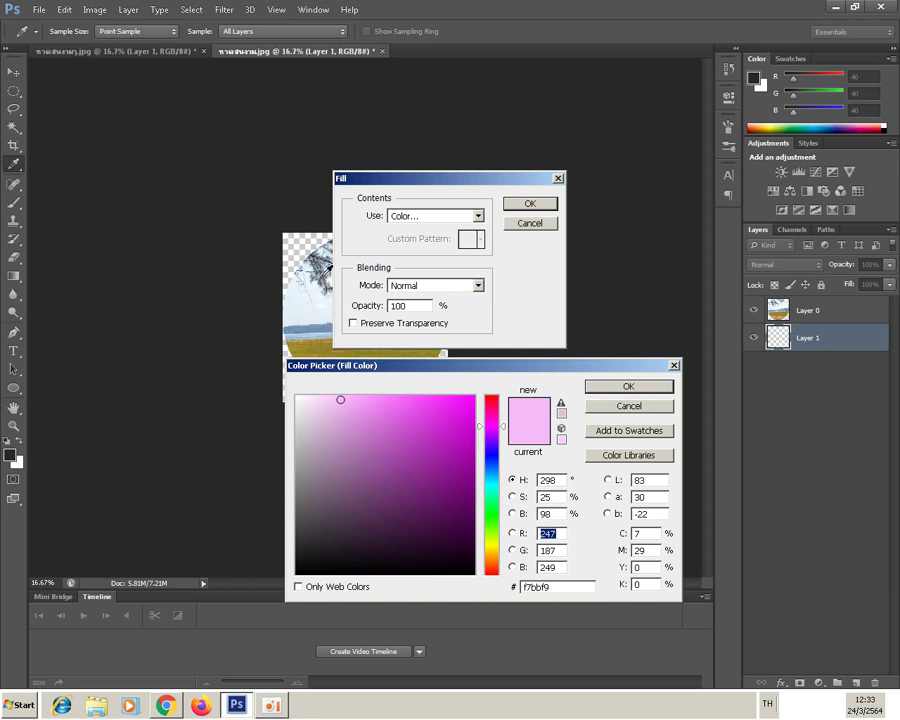
{"action": "left_click", "coordinate": [328, 324]}
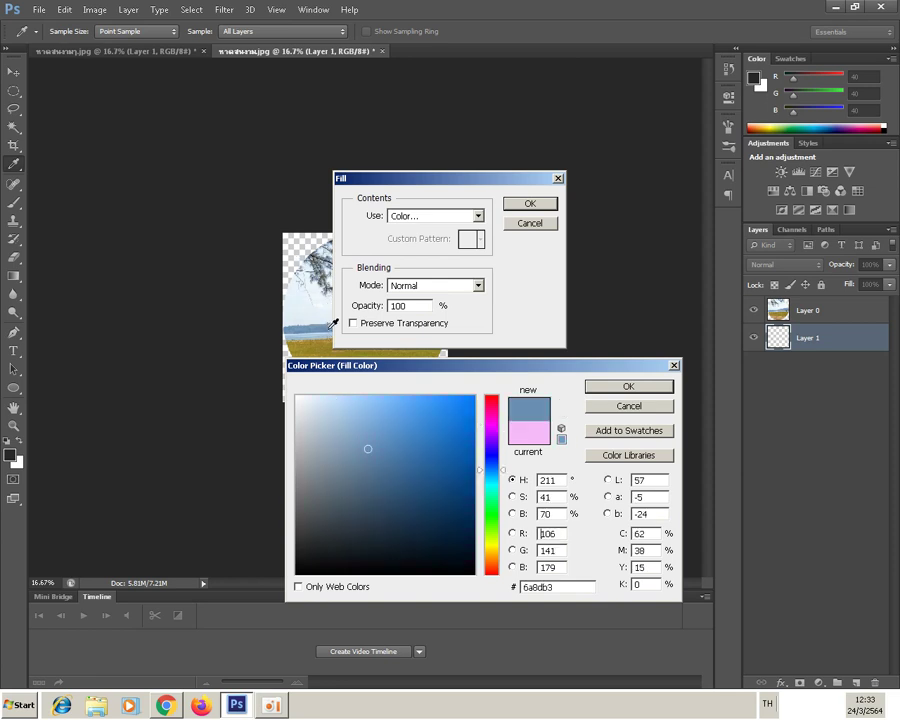
{"action": "left_click", "coordinate": [490, 440]}
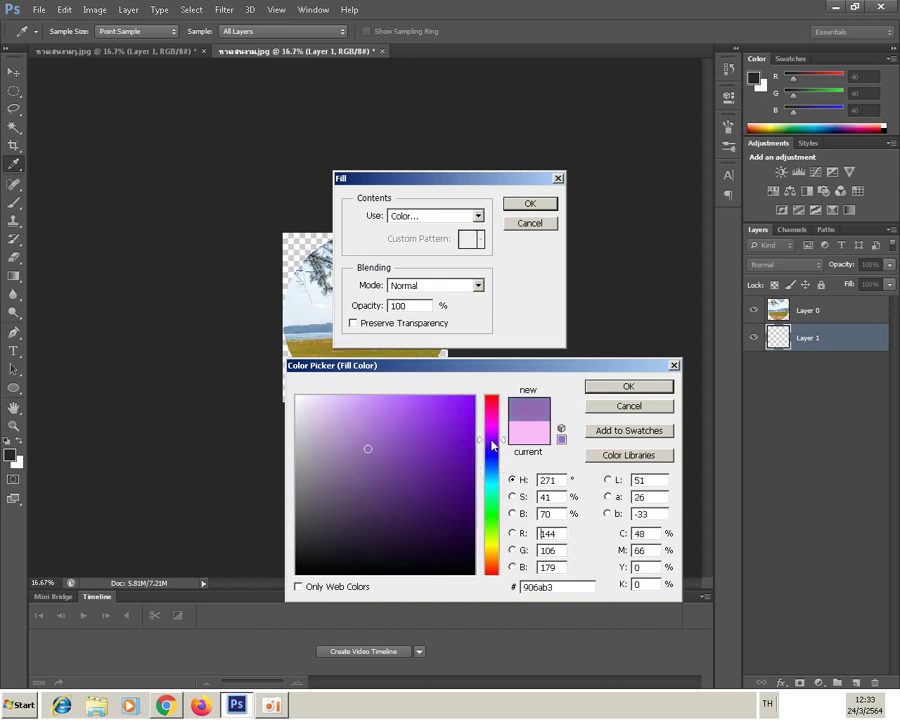
{"action": "left_click", "coordinate": [374, 398]}
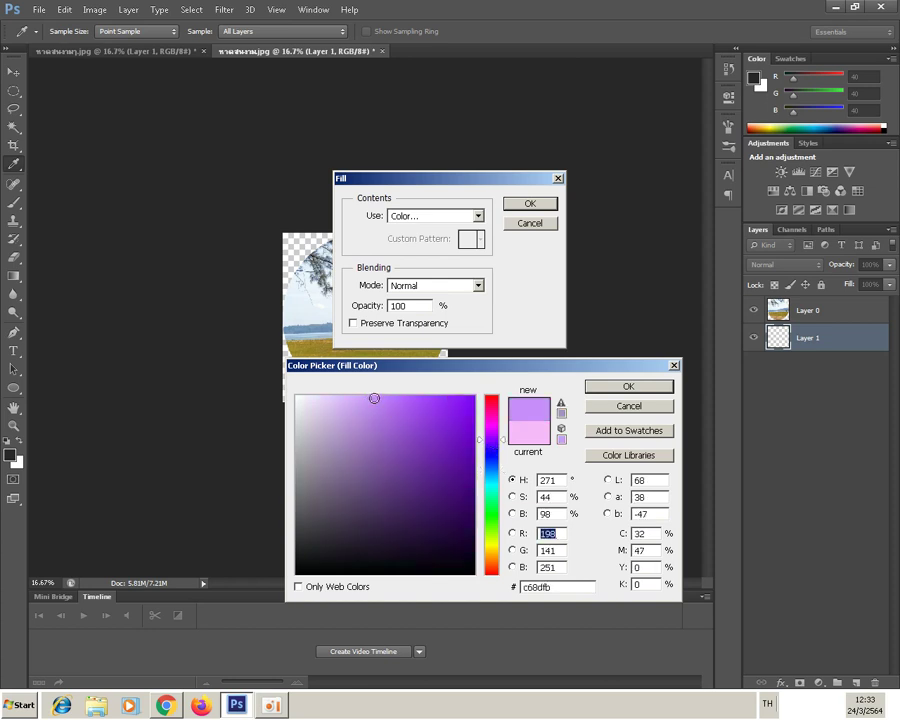
{"action": "left_click", "coordinate": [616, 387]}
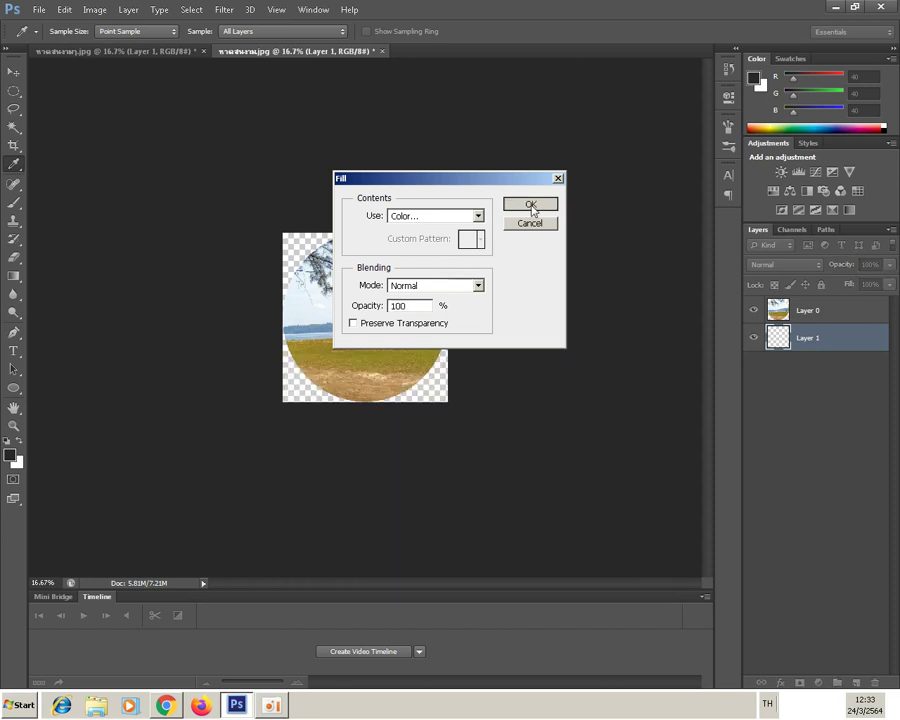
{"action": "left_click", "coordinate": [533, 206]}
{"action": "key", "text": "v"}
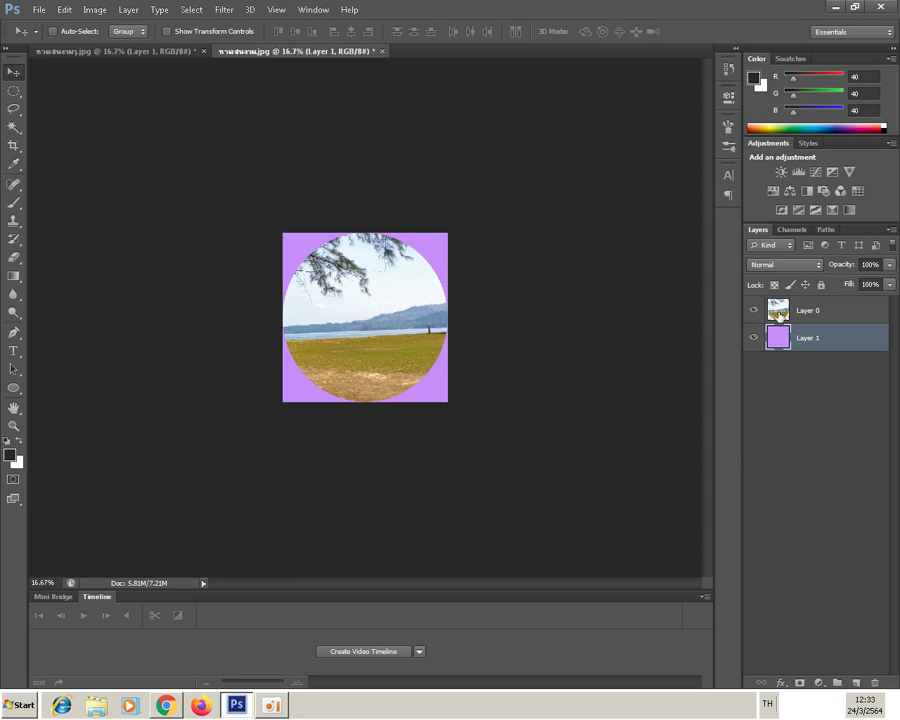
- Add a Stroke layer style to Layer 0 with 10 px size and about 83% opacity
{"action": "double_click", "coordinate": [783, 316]}
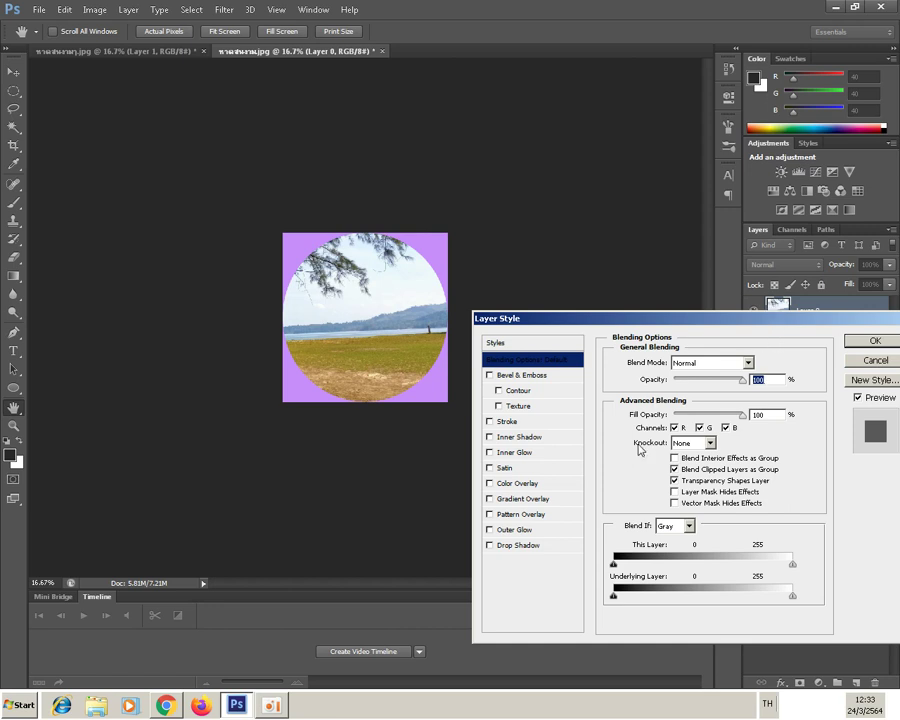
{"action": "left_click", "coordinate": [508, 423]}
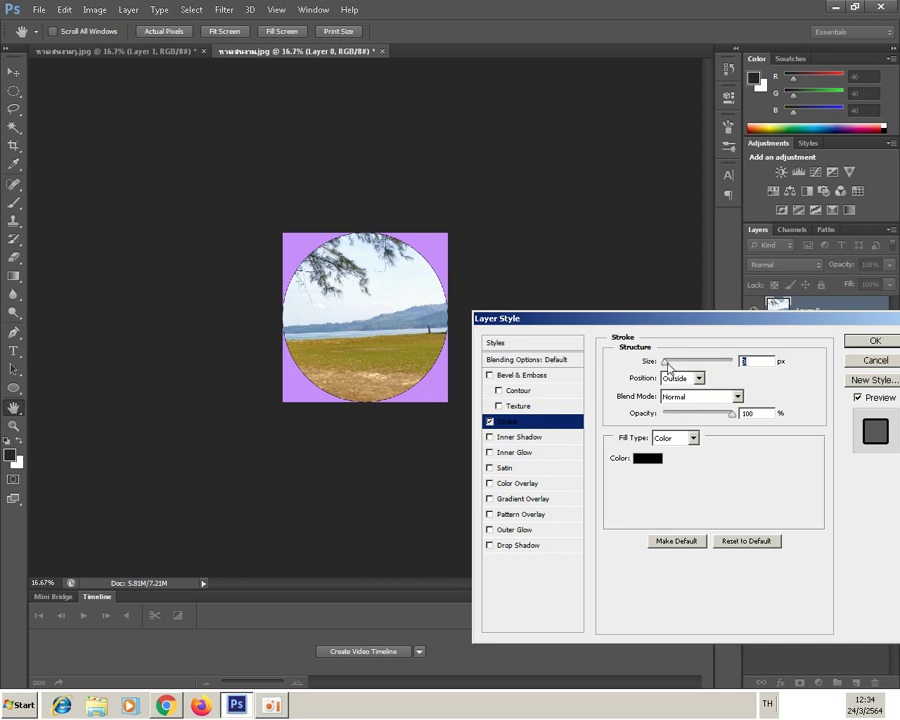
{"action": "left_click_drag", "start_coordinate": [667, 366], "coordinate": [671, 366]}
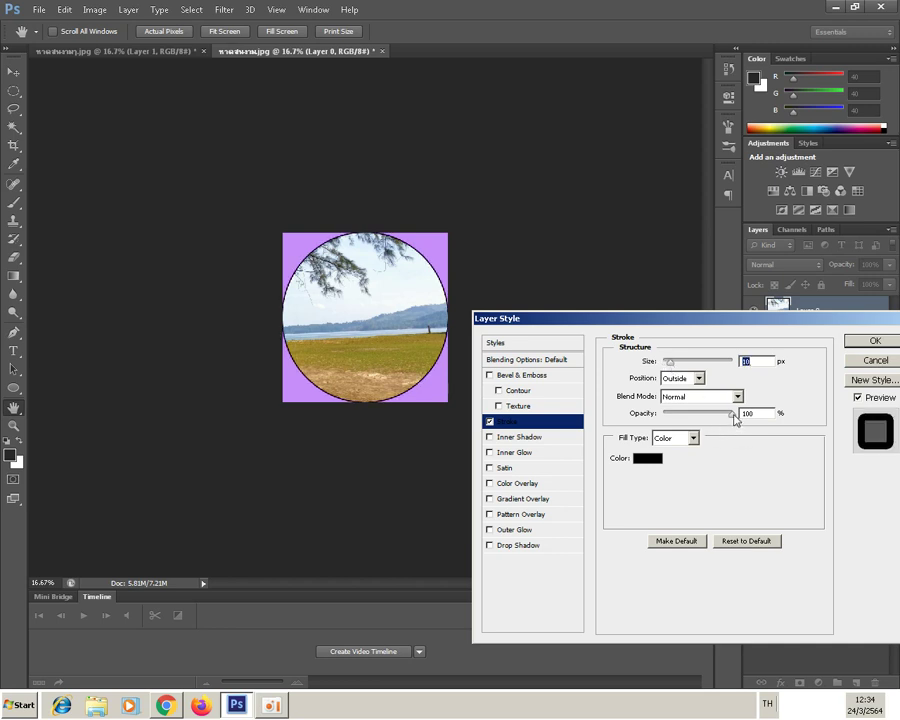
{"action": "left_click_drag", "start_coordinate": [735, 418], "coordinate": [722, 418]}
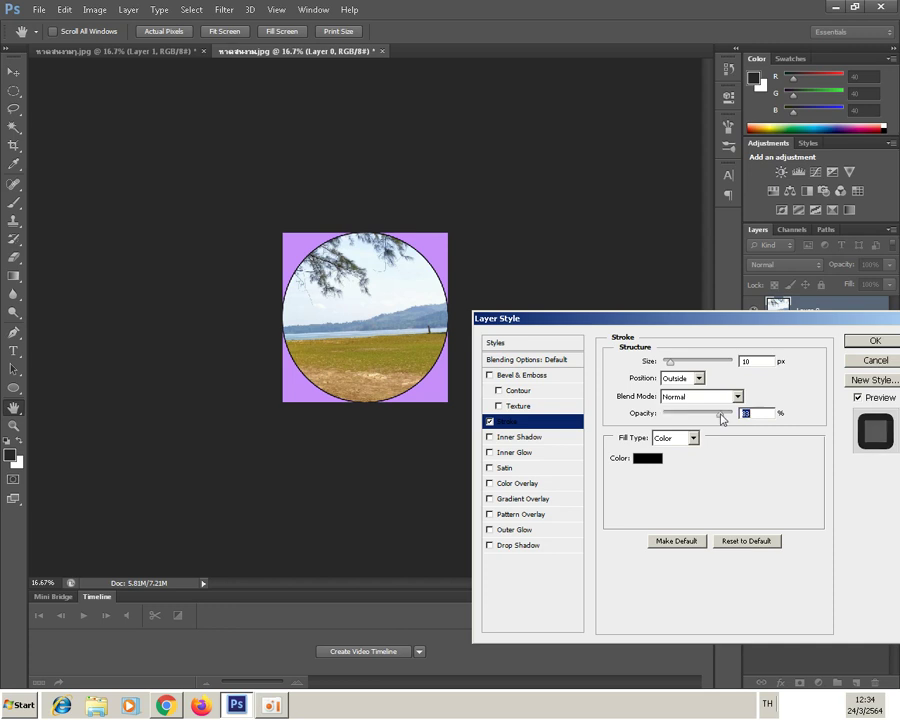
- Set the stroke colour to yellow #f9d151 and apply the layer style
{"action": "left_click", "coordinate": [648, 460]}
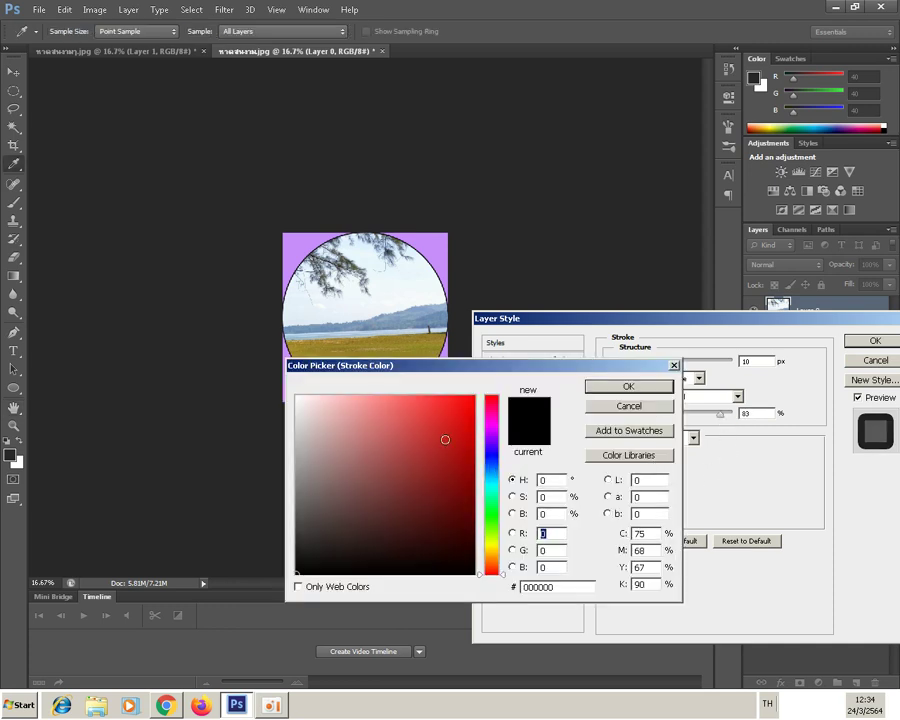
{"action": "left_click", "coordinate": [359, 397]}
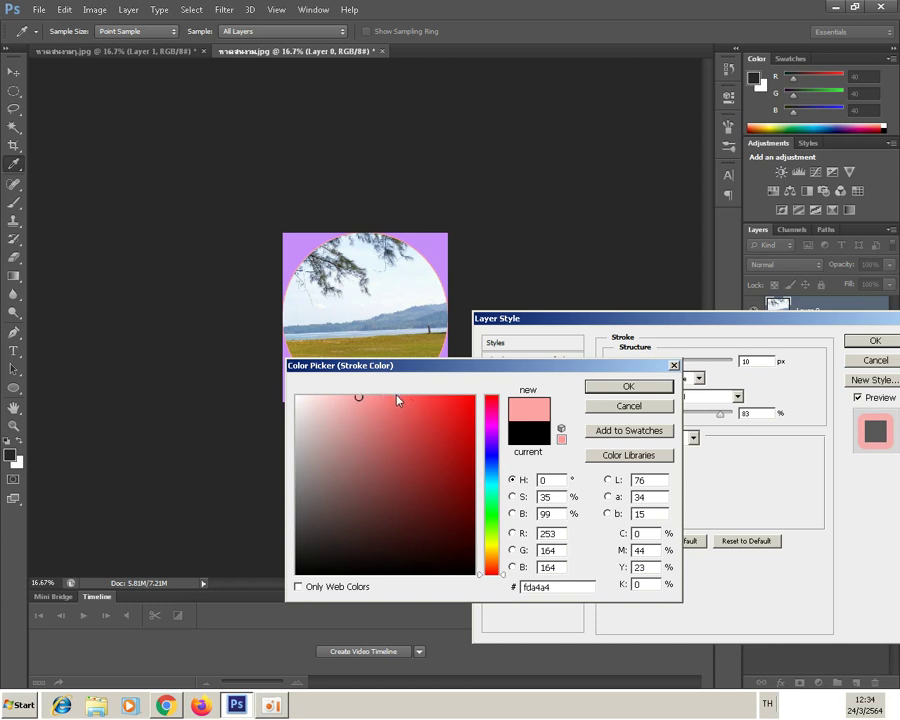
{"action": "left_click", "coordinate": [393, 343]}
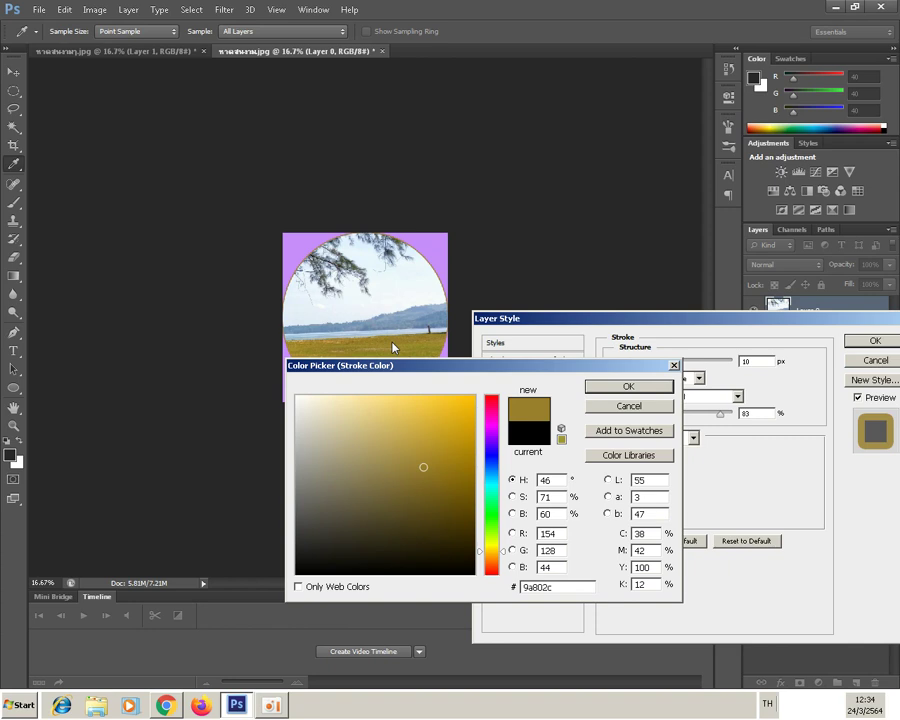
{"action": "left_click", "coordinate": [416, 400]}
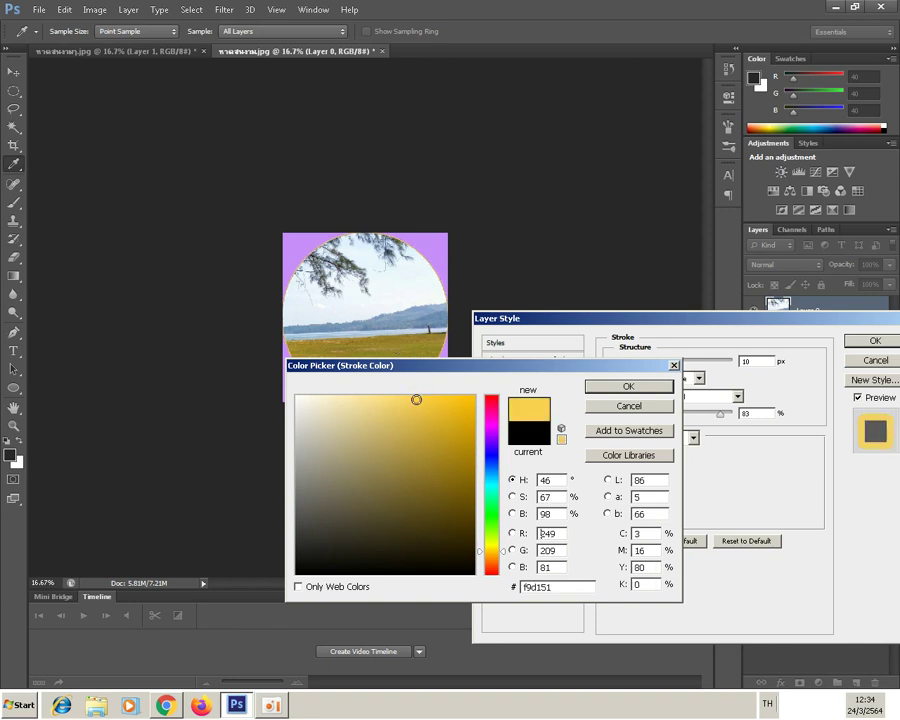
{"action": "left_click", "coordinate": [620, 390]}
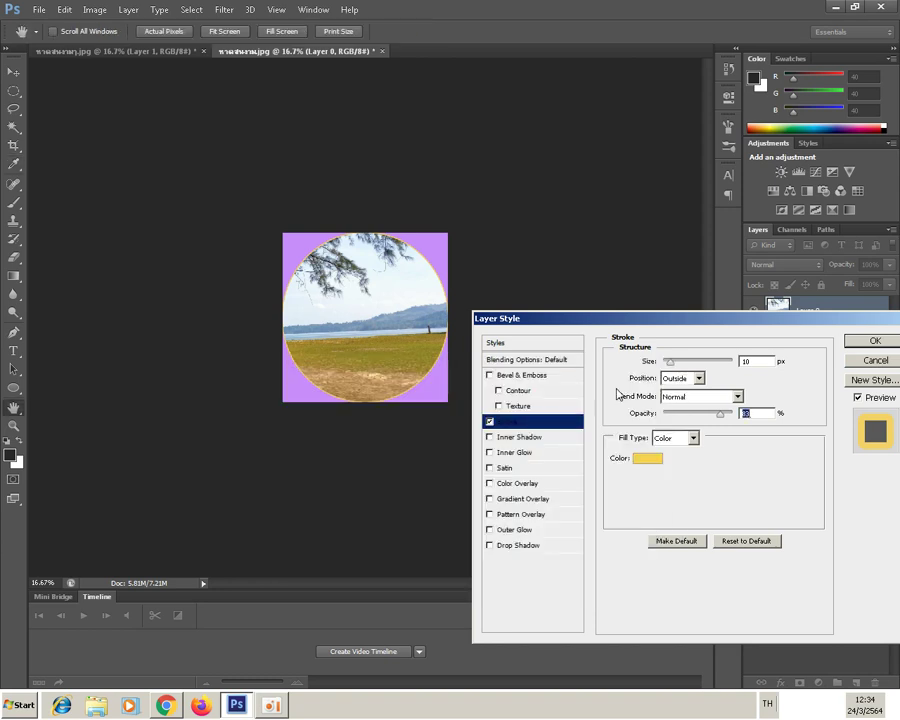
{"action": "left_click", "coordinate": [868, 342]}
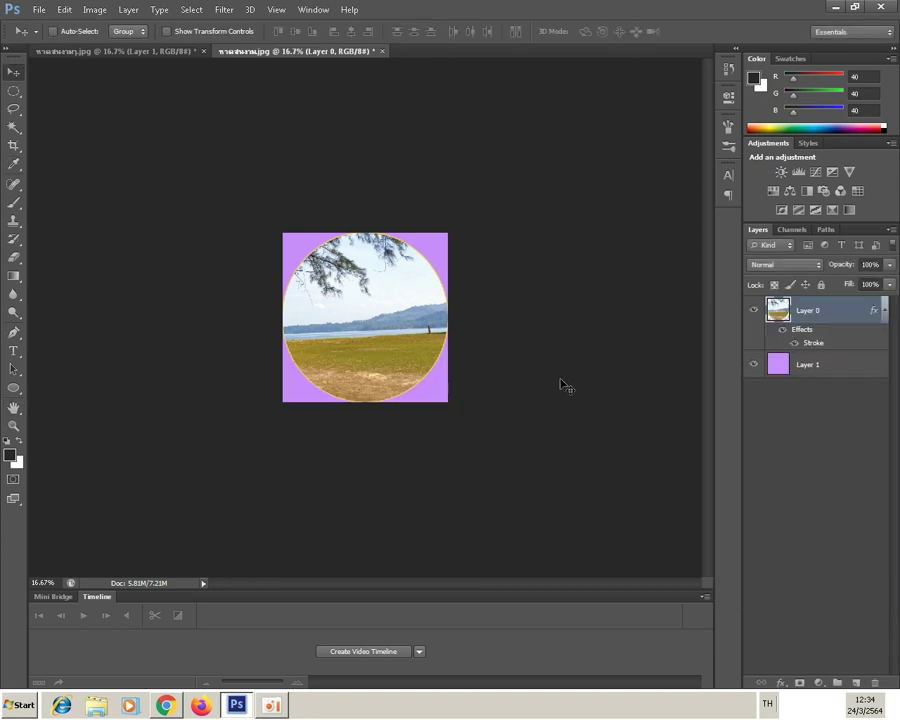